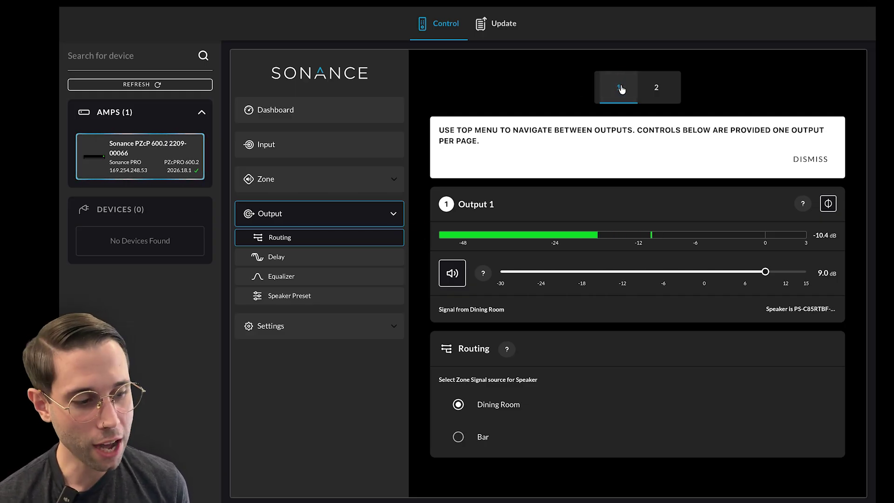
Review the routing pages of Output 1 and Output 2, opening Output 1's name for editing and keeping it
click(659, 90)
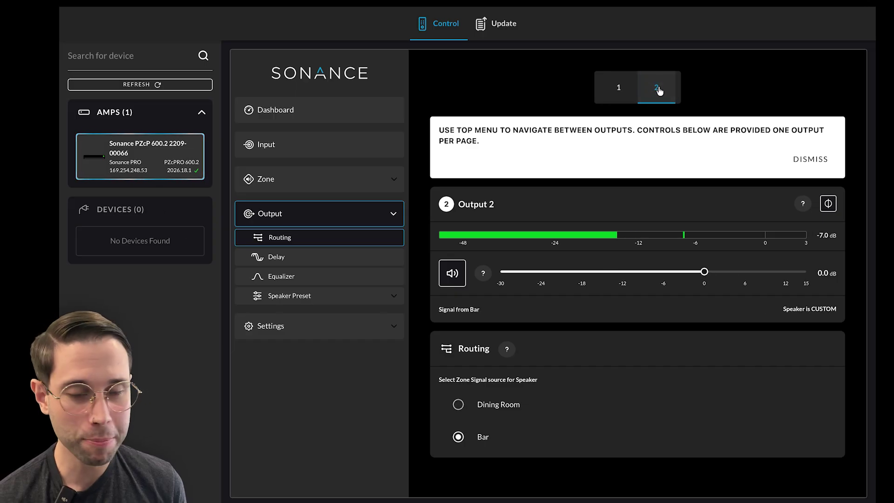
click(620, 90)
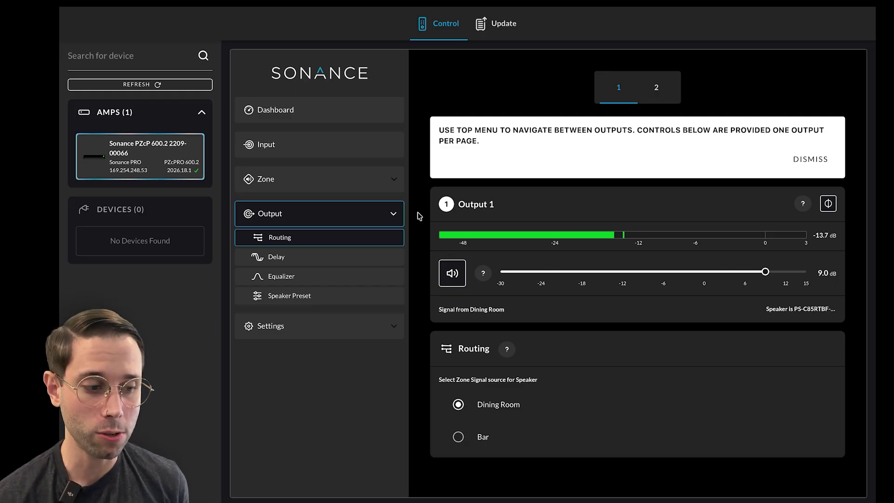
click(477, 211)
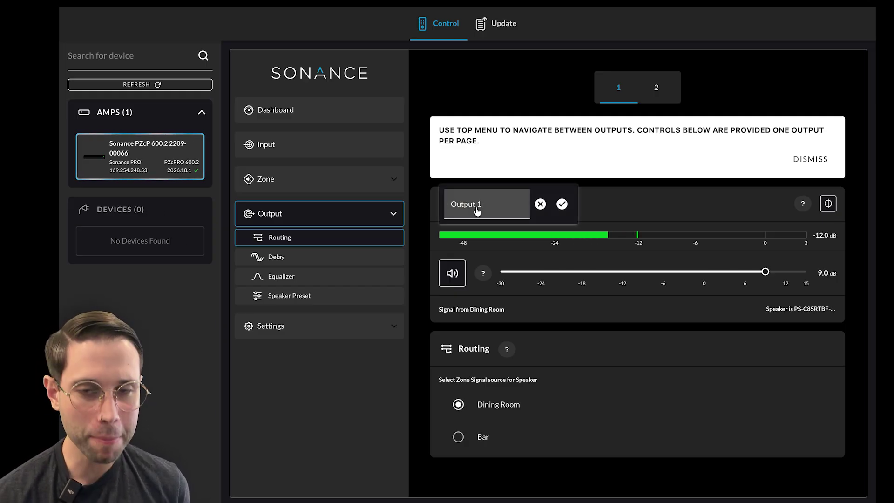
click(562, 205)
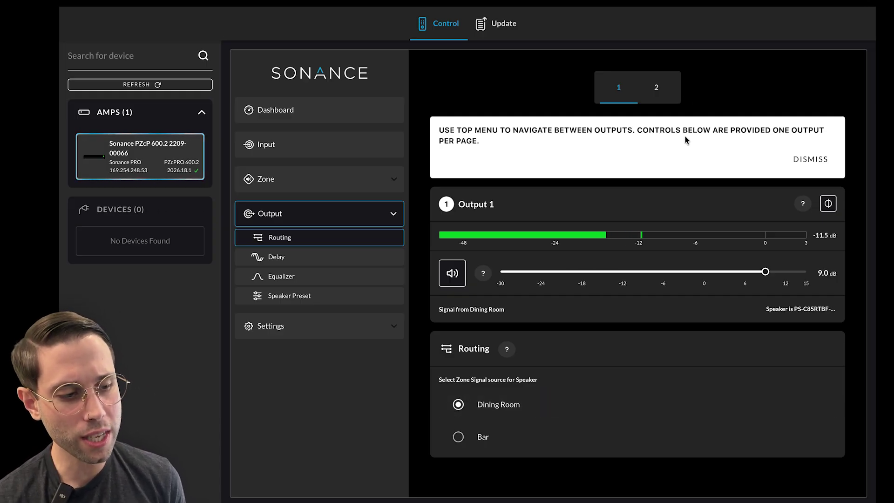
click(660, 89)
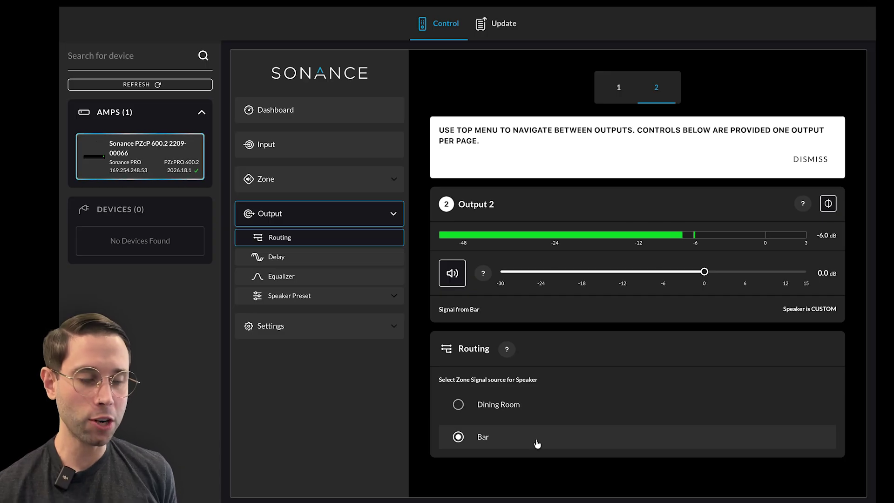
Set the output level to -6.0 dB for Output 1 and 7.0 dB for Output 2
click(617, 86)
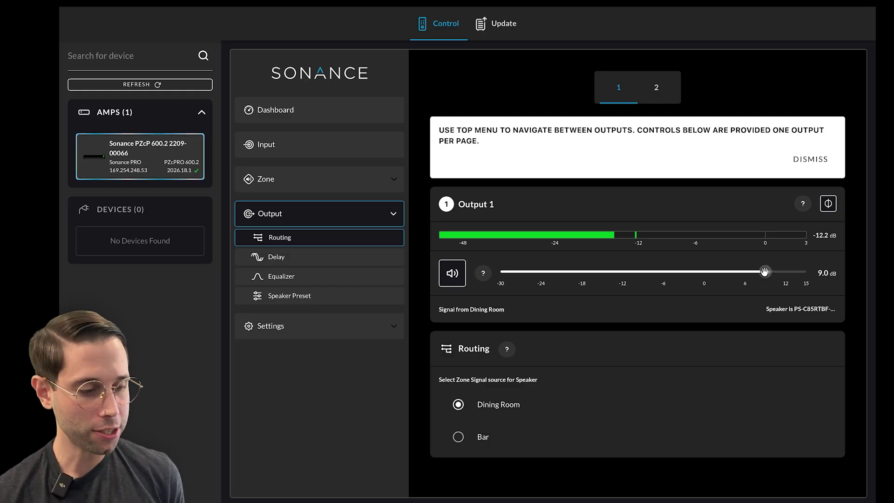
drag(765, 272, 663, 274)
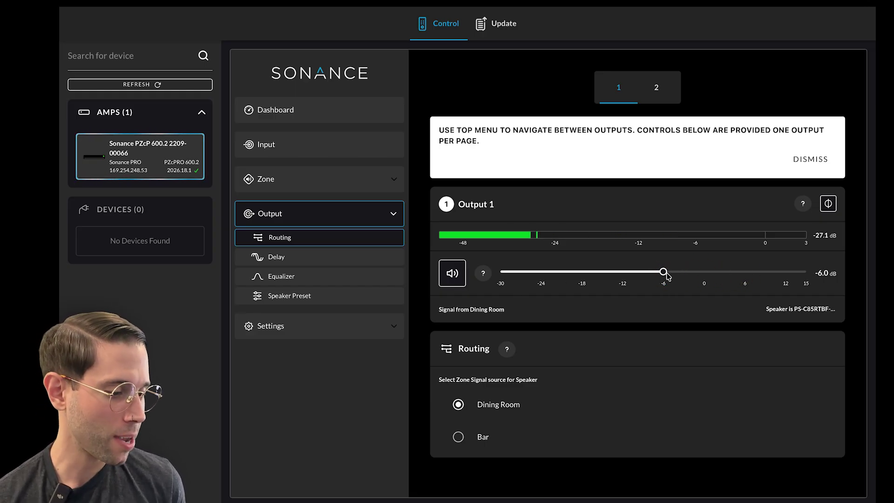
click(660, 95)
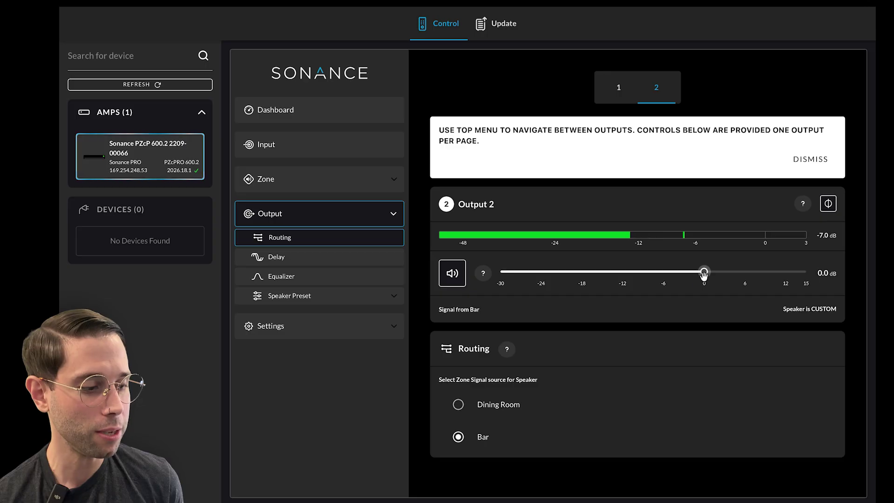
drag(704, 273, 752, 273)
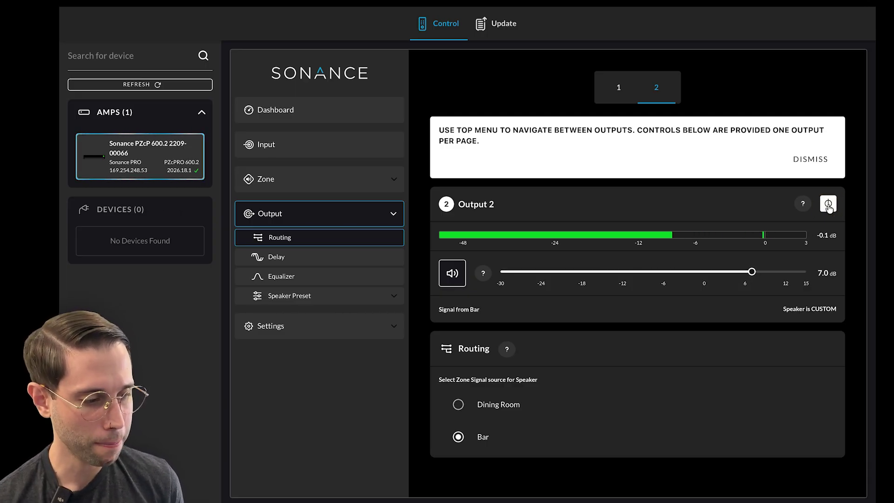
Mute Output 2 and unmute it again
click(452, 273)
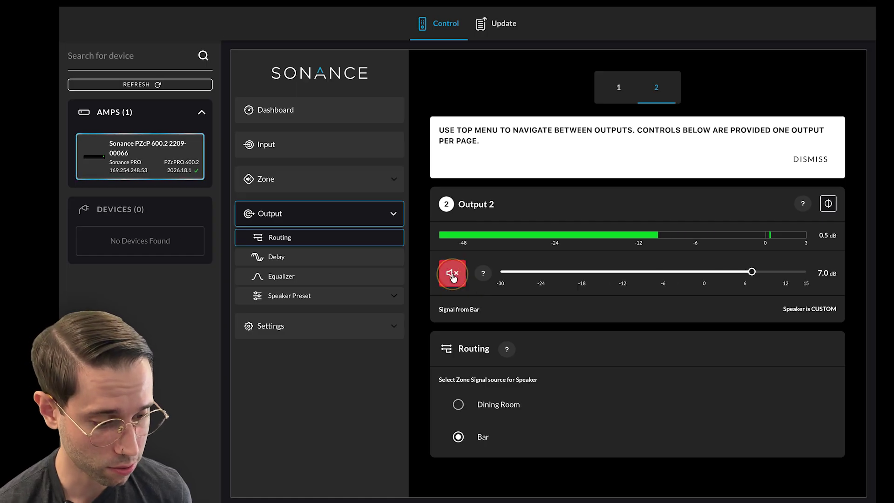
click(452, 275)
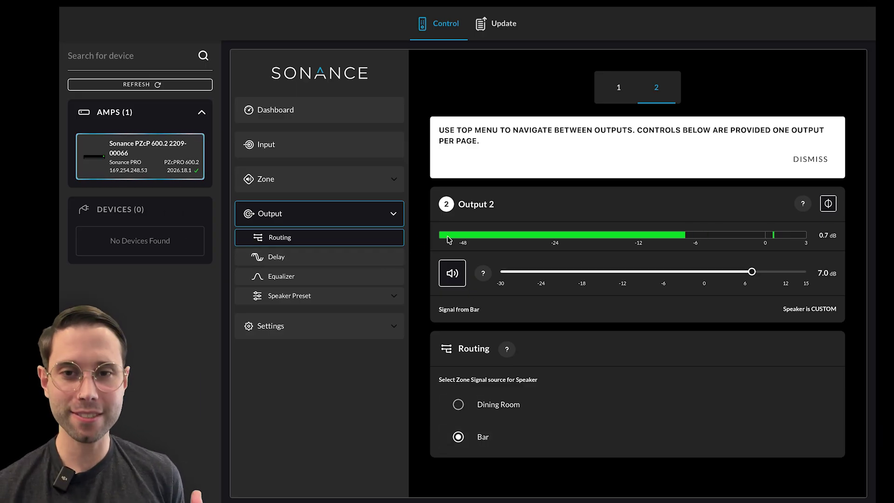
Open the delay settings of Output 1 and try the Samples and Feet units, ending with the unit set to Meter
click(621, 88)
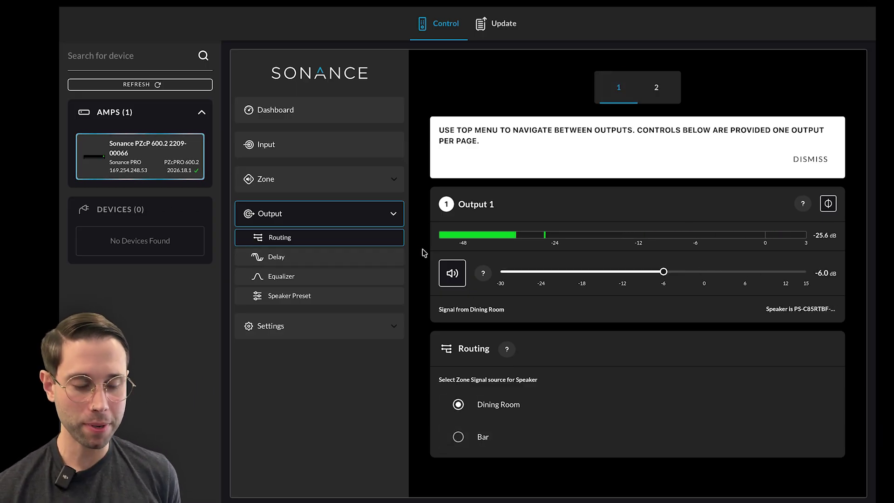
click(393, 259)
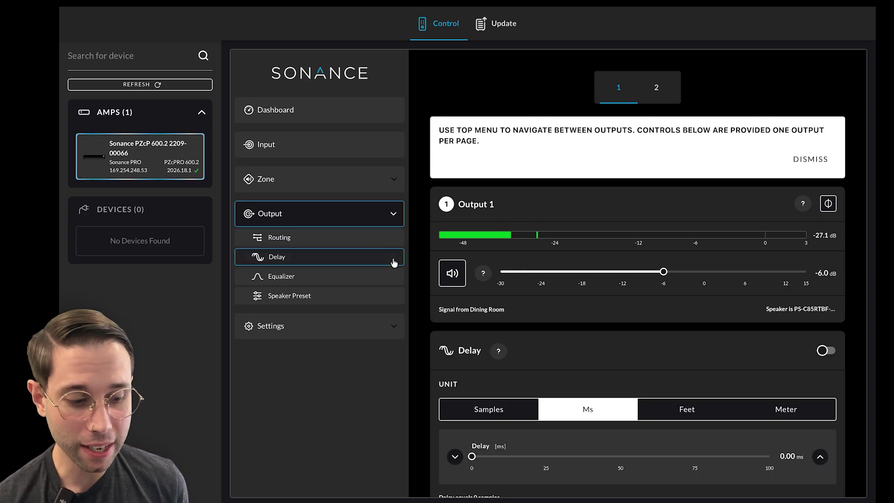
scroll(532, 344, down, 1)
scroll(532, 344, down, 1)
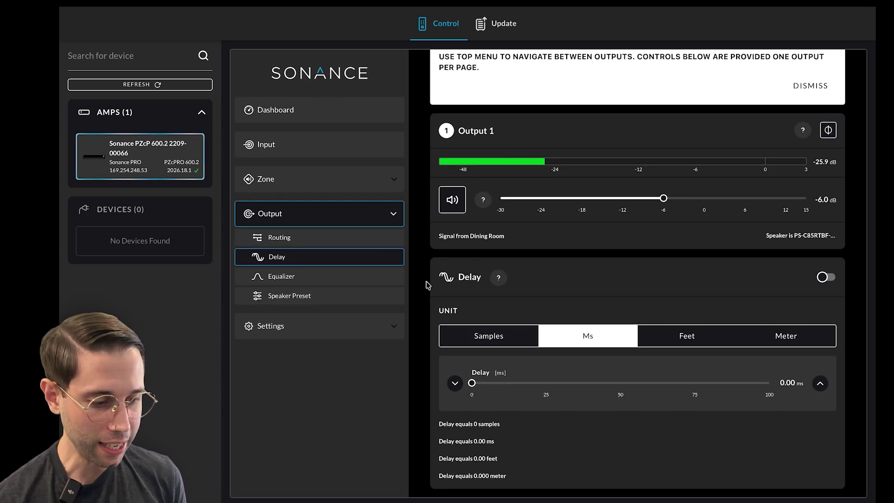
click(503, 344)
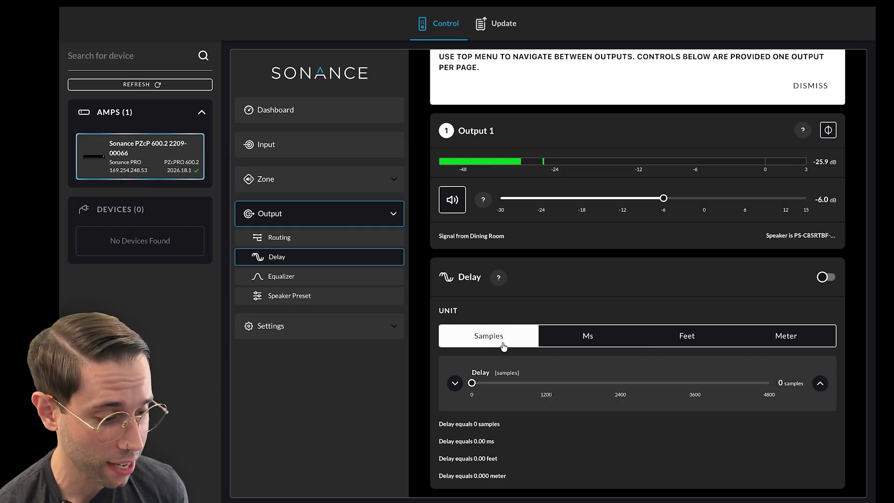
click(701, 344)
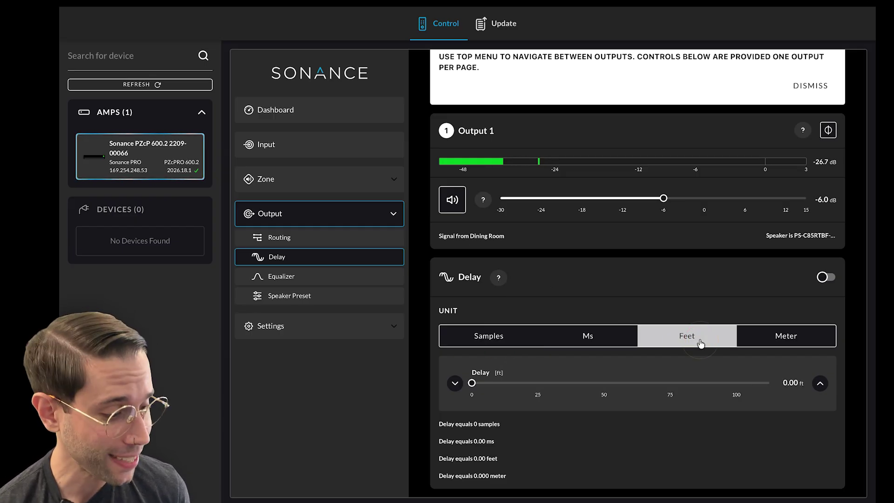
click(776, 340)
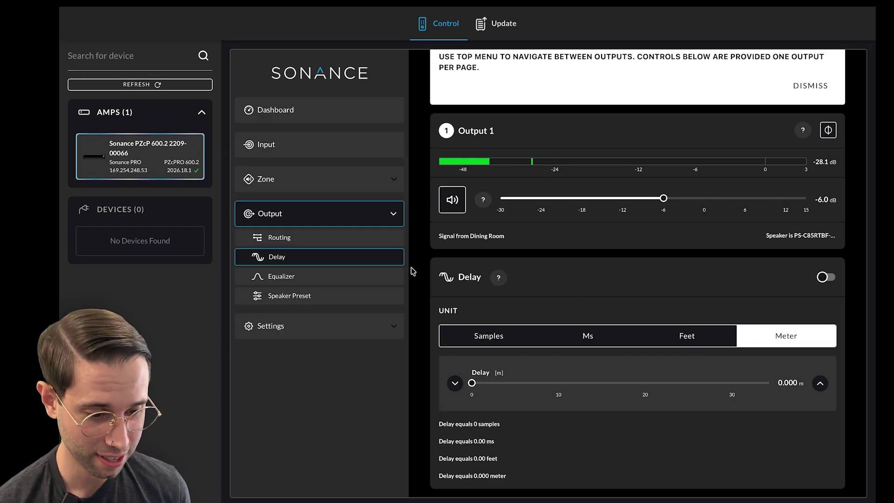
Clear the equalizer of Output 1 to its setup defaults and confirm the reset
click(379, 278)
scroll(624, 358, down, 2)
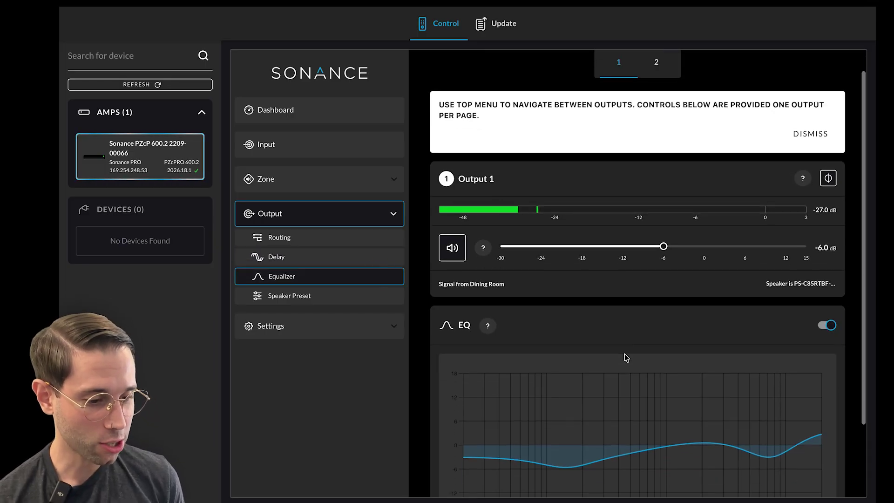
scroll(626, 358, down, 1)
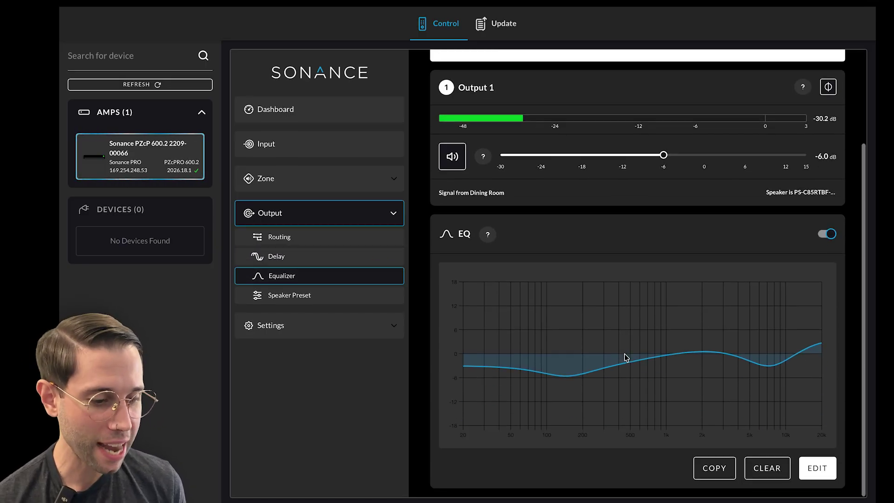
click(762, 469)
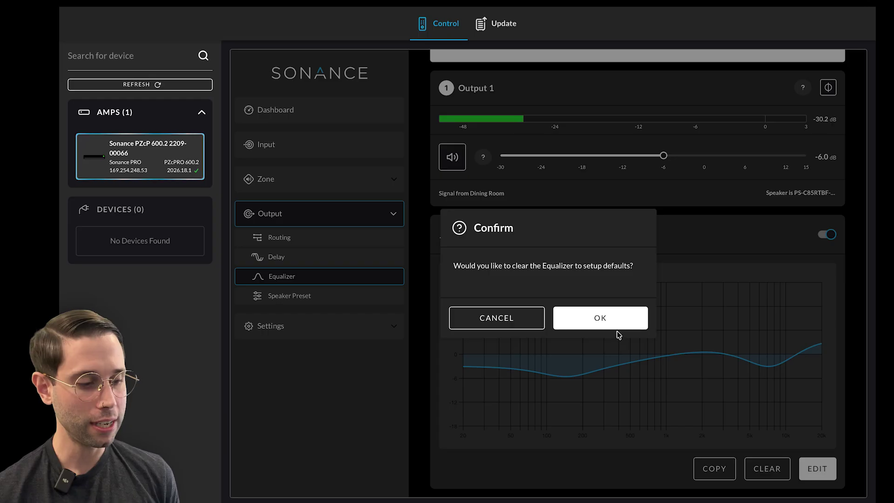
click(614, 322)
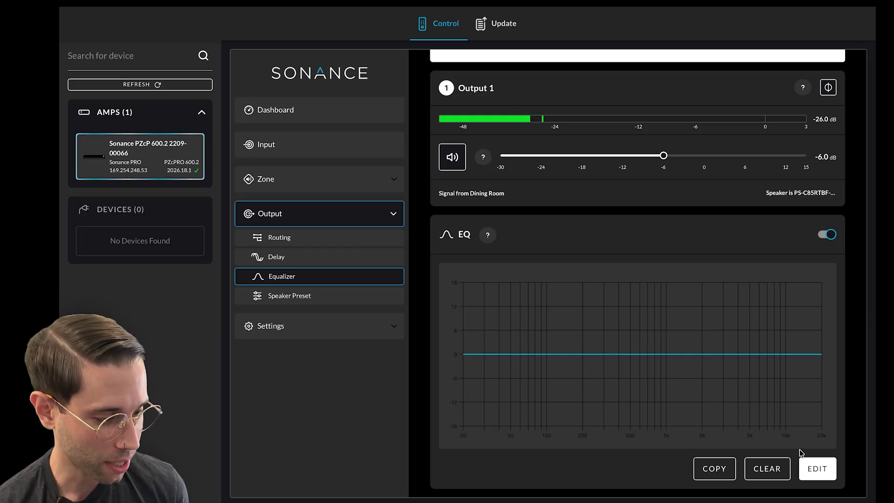
Edit Output 1's EQ, look through the ten bands, and apply the High Tilt preset to band 1
click(814, 471)
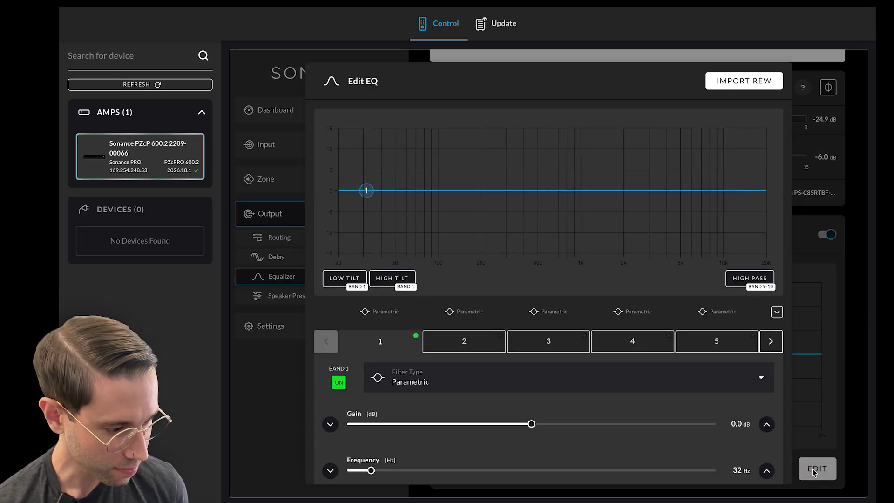
scroll(636, 416, down, 1)
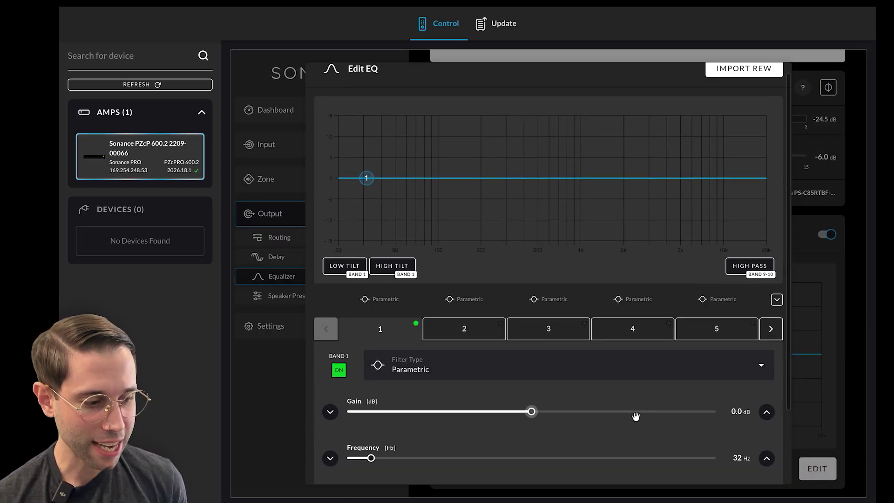
click(771, 329)
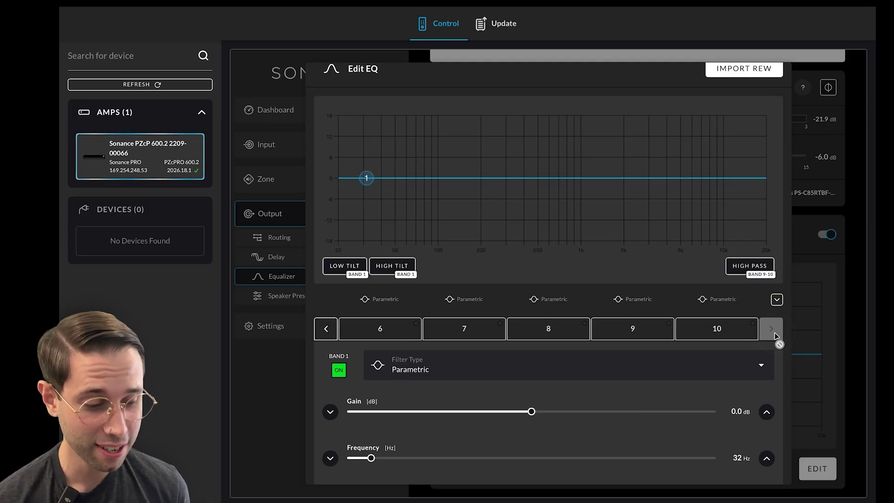
click(326, 329)
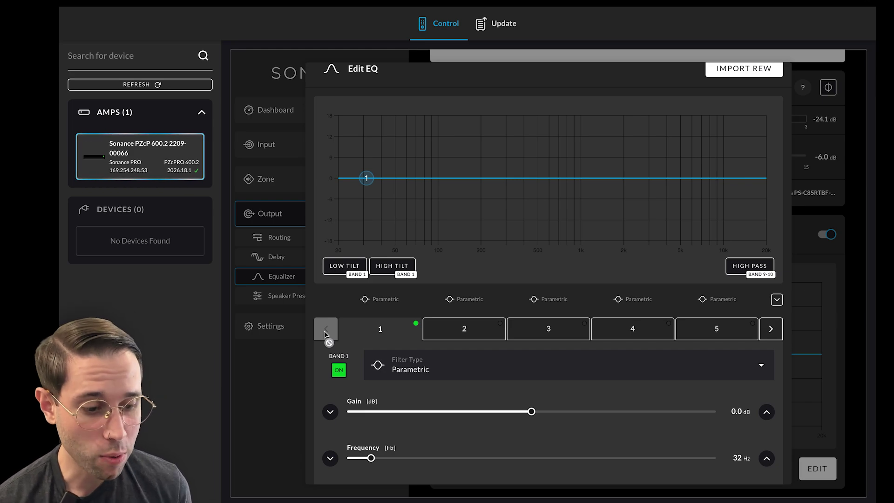
click(390, 270)
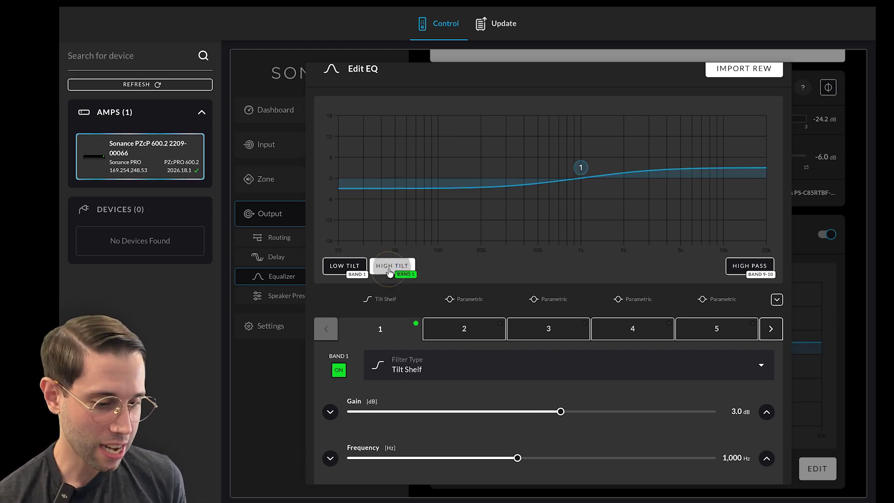
Turn on EQ band 2 and shape it as a parametric cut of about -2.5 dB at about 117 Hz
click(468, 337)
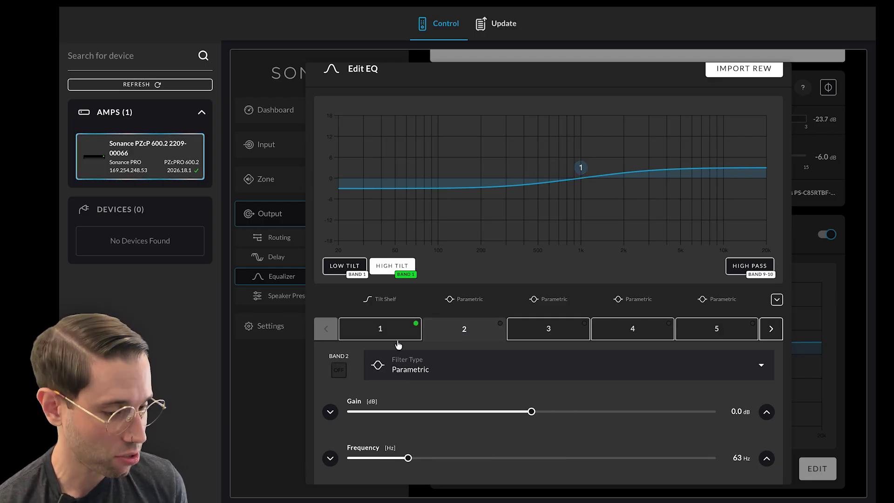
click(339, 370)
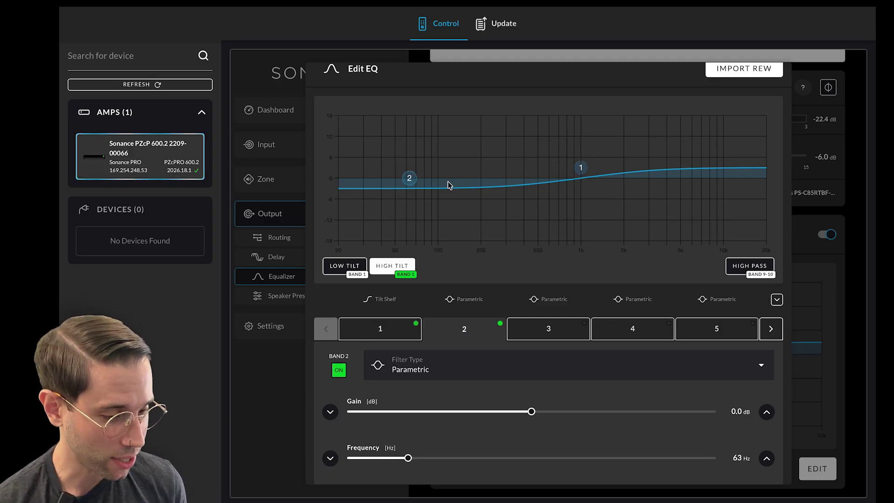
drag(409, 179, 449, 189)
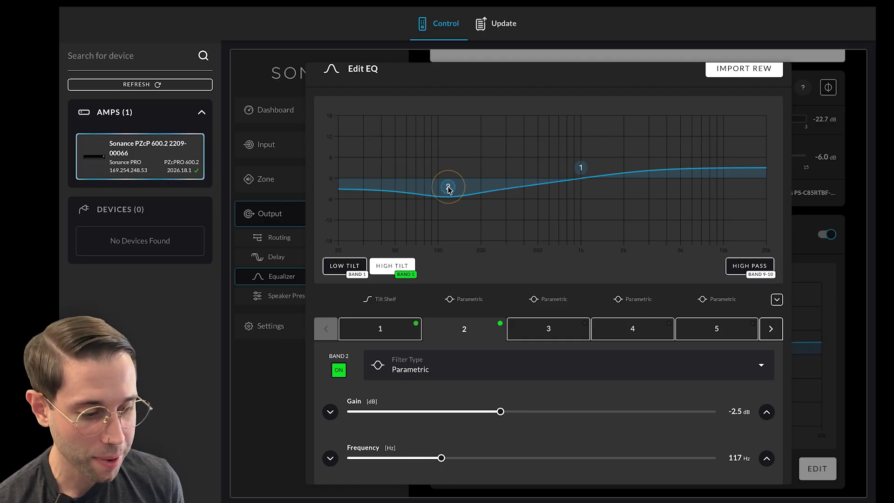
Turn on EQ band 3 and shape it as a parametric cut of about -5.4 dB at about 6,139 Hz
click(551, 326)
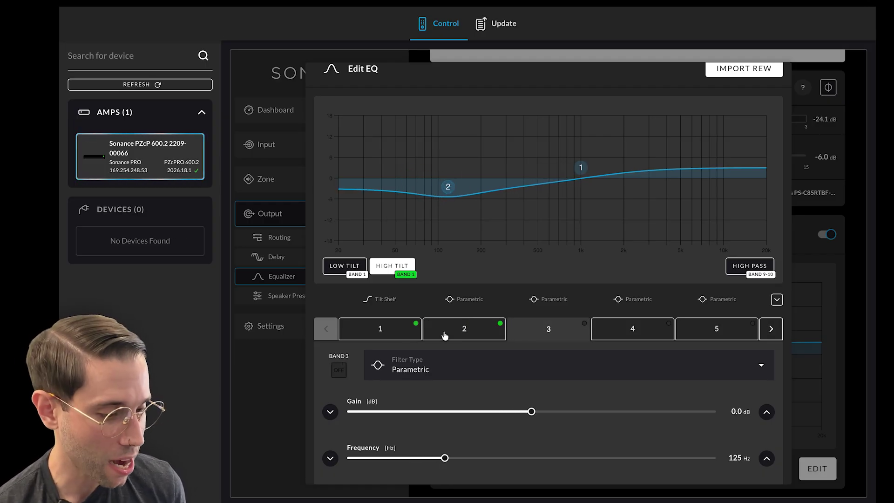
click(339, 371)
drag(453, 178, 693, 196)
Look through the filter types available for EQ band 3, keep it parametric, and close the equalizer editor
scroll(580, 328, down, 1)
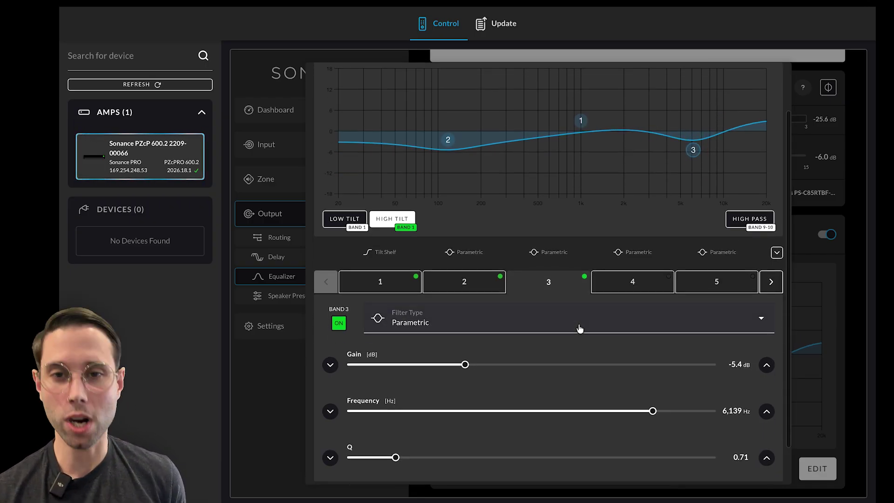
click(579, 326)
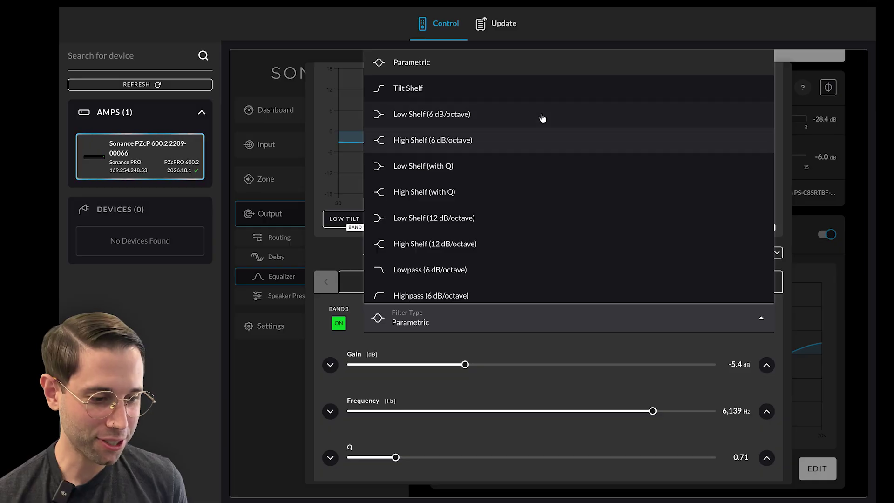
scroll(551, 259, down, 5)
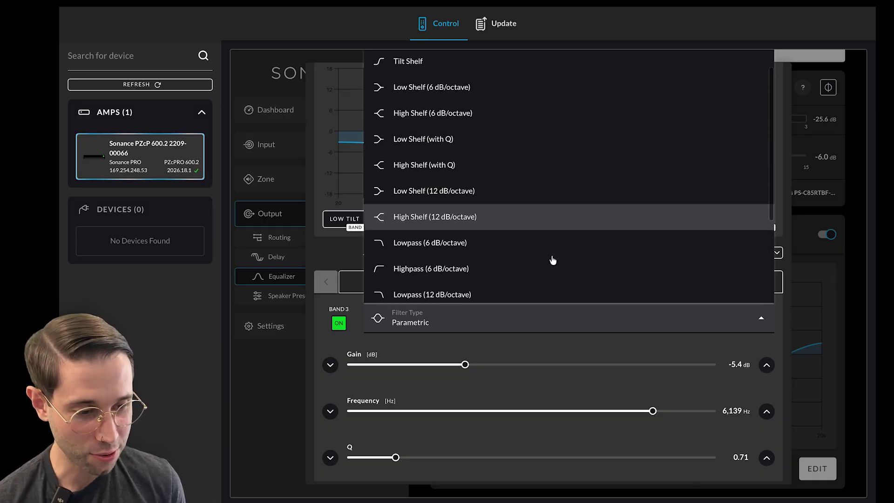
scroll(553, 261, down, 1)
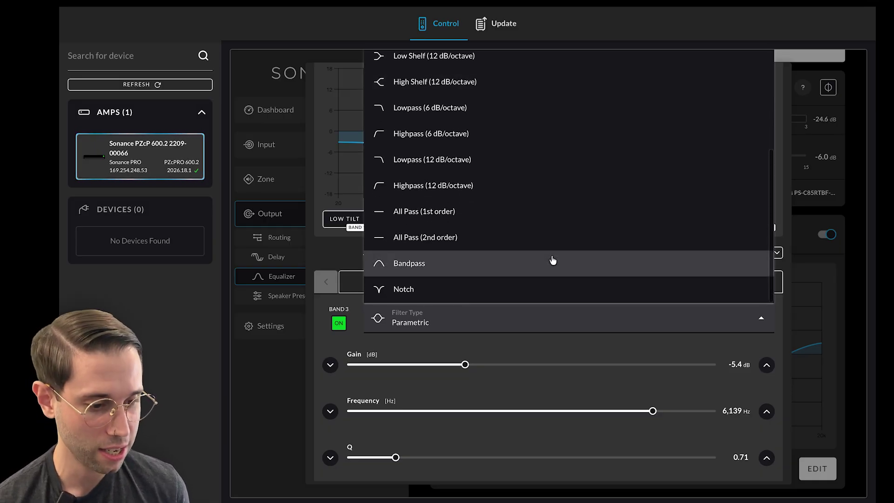
scroll(553, 260, up, 6)
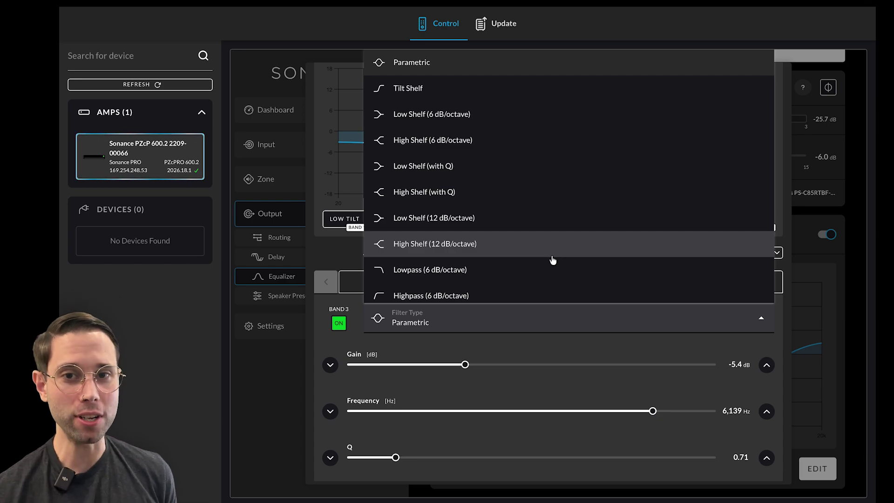
click(312, 323)
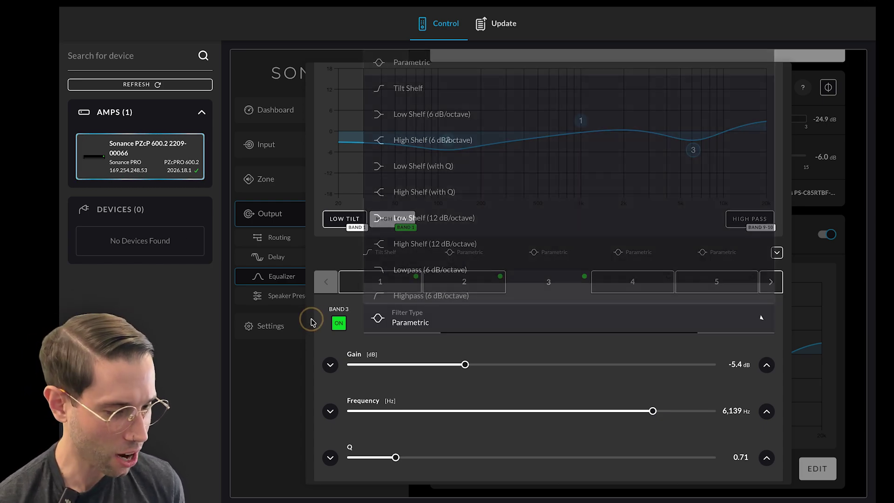
scroll(628, 354, down, 1)
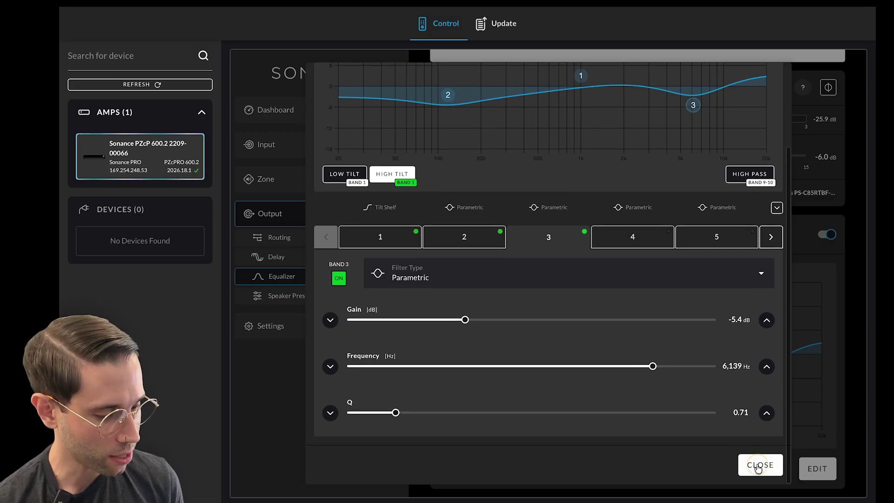
click(756, 465)
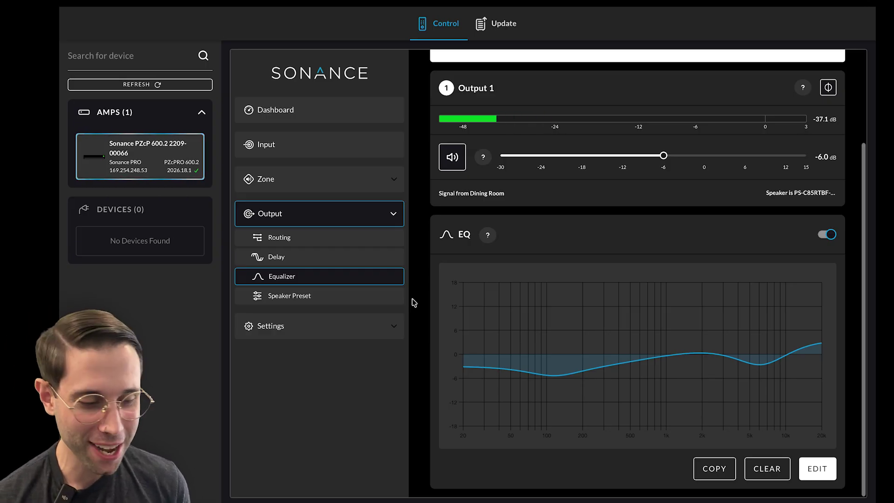
Clear the speaker preset assigned to Output 1 and confirm the clearing
click(373, 297)
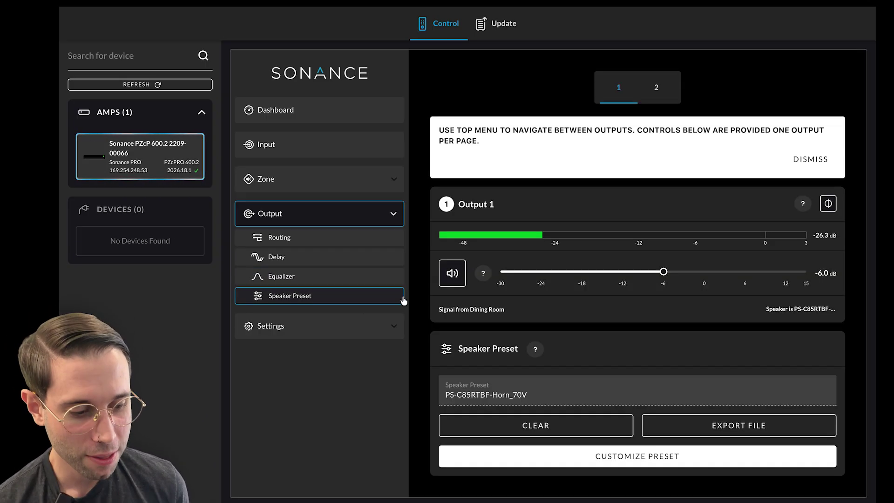
click(529, 433)
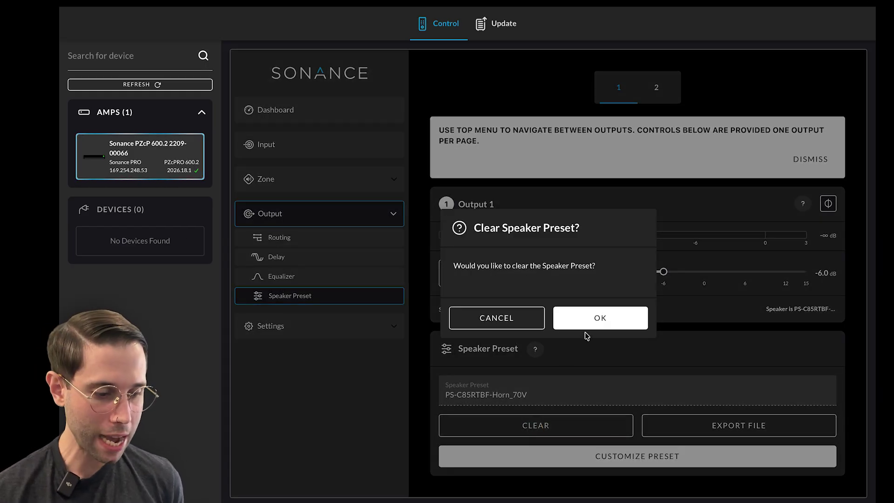
click(594, 320)
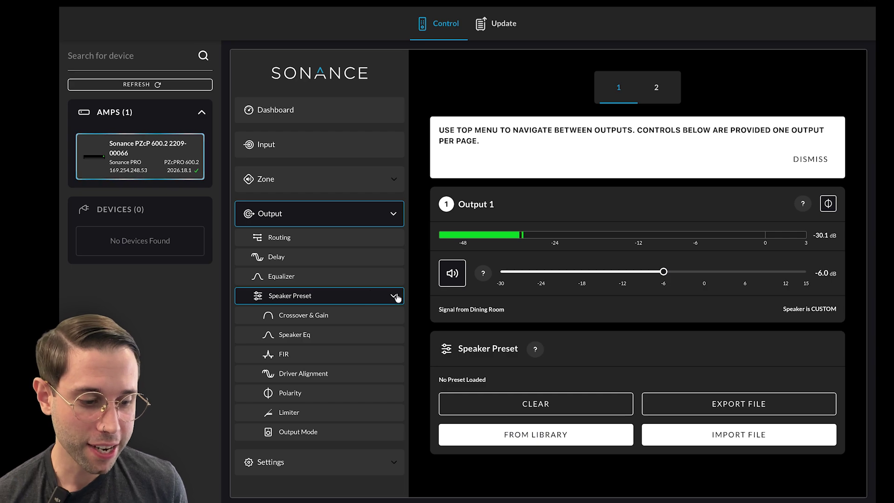
Load the PS-C85RTBF-Horn_70V preset from the speaker library's Professional Series In-Ceiling group onto Output 1
click(528, 442)
scroll(535, 291, down, 3)
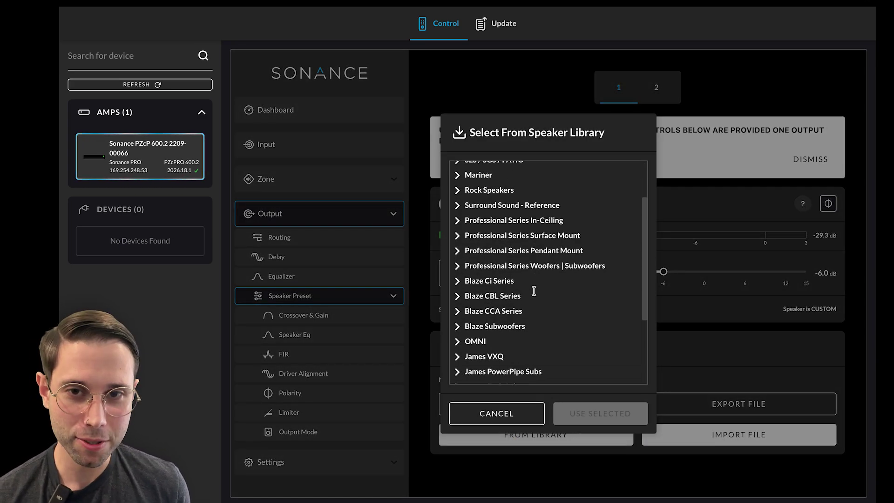
scroll(534, 291, down, 3)
scroll(535, 294, up, 5)
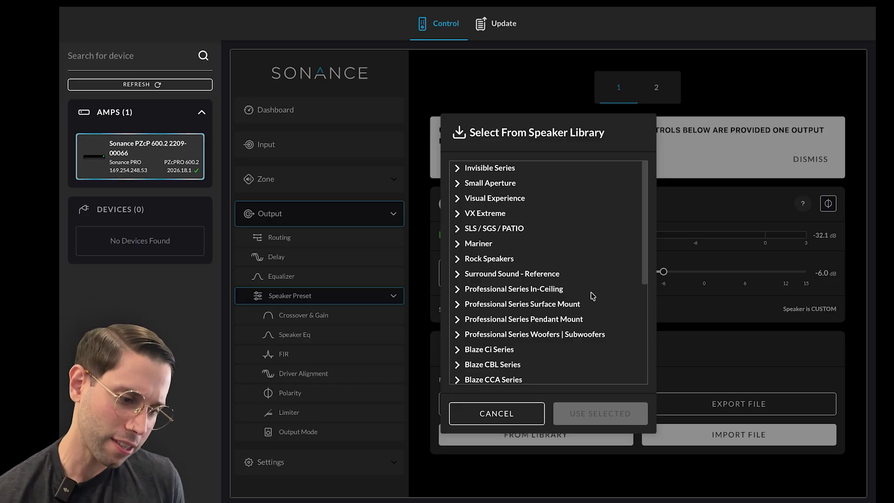
click(456, 289)
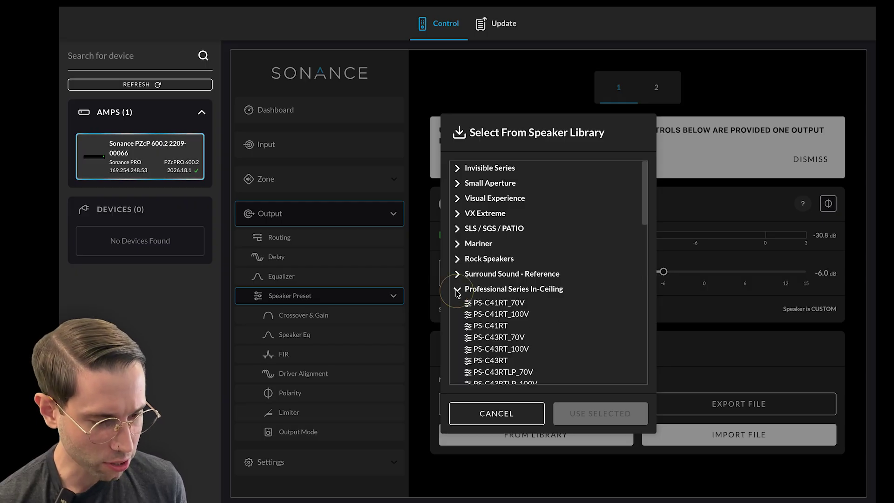
scroll(573, 303, down, 5)
scroll(573, 303, down, 5)
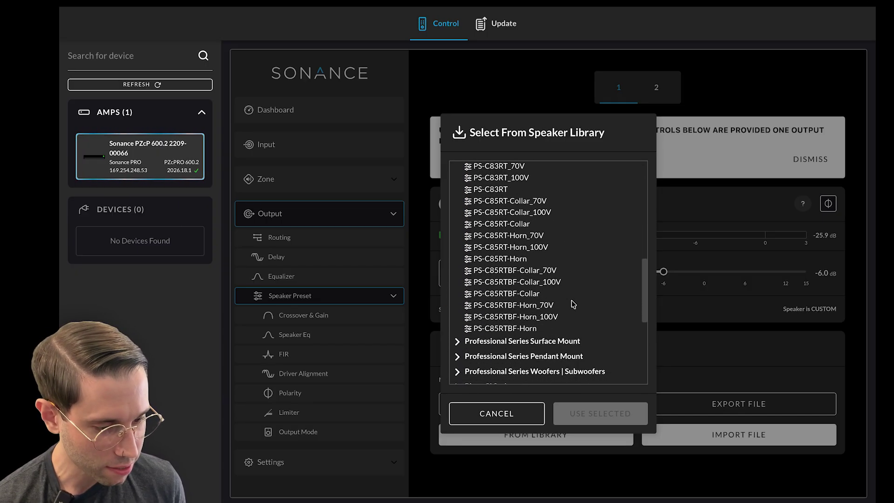
click(538, 305)
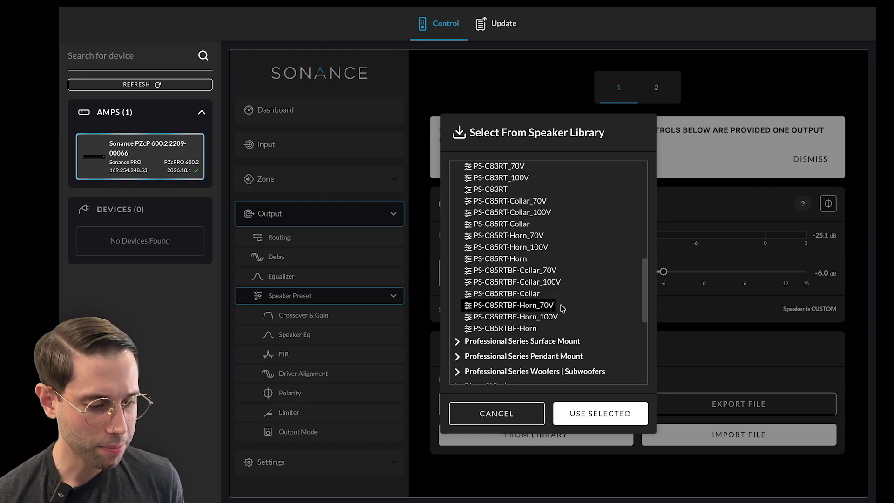
click(592, 414)
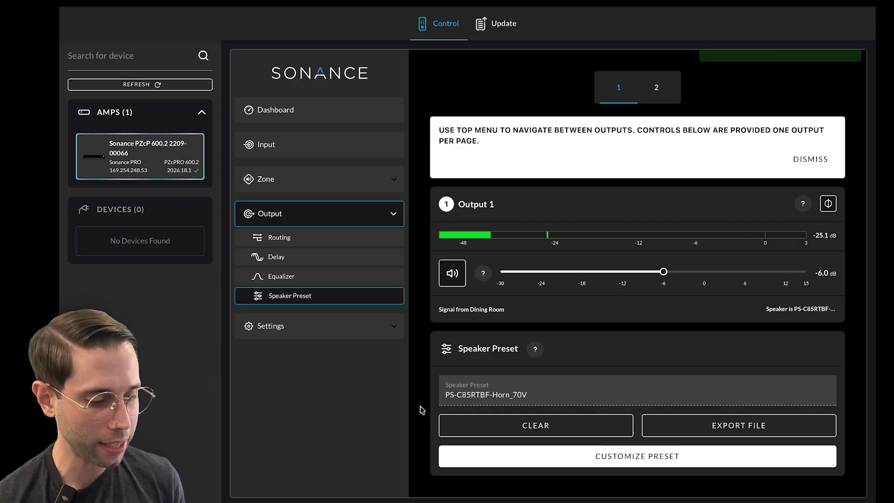
Make Output 1's loaded speaker preset customizable and view its crossover curve
click(646, 457)
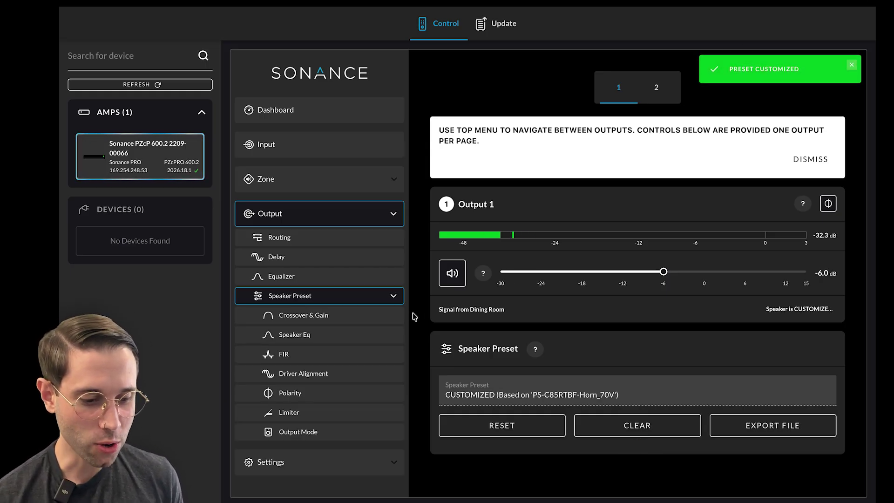
click(389, 314)
scroll(588, 393, down, 1)
scroll(588, 389, down, 2)
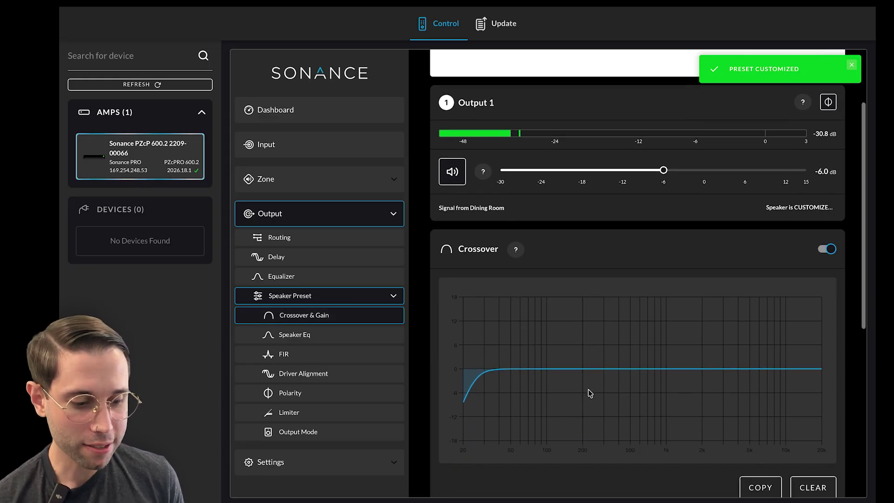
Examine the preset's speaker EQ curve and its band 1 filter settings, then close the EQ editor without changes
click(390, 340)
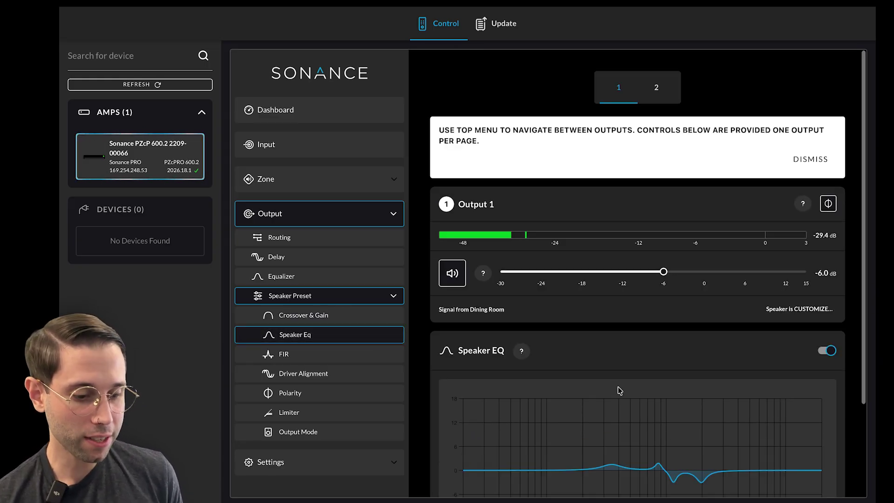
scroll(618, 389, down, 3)
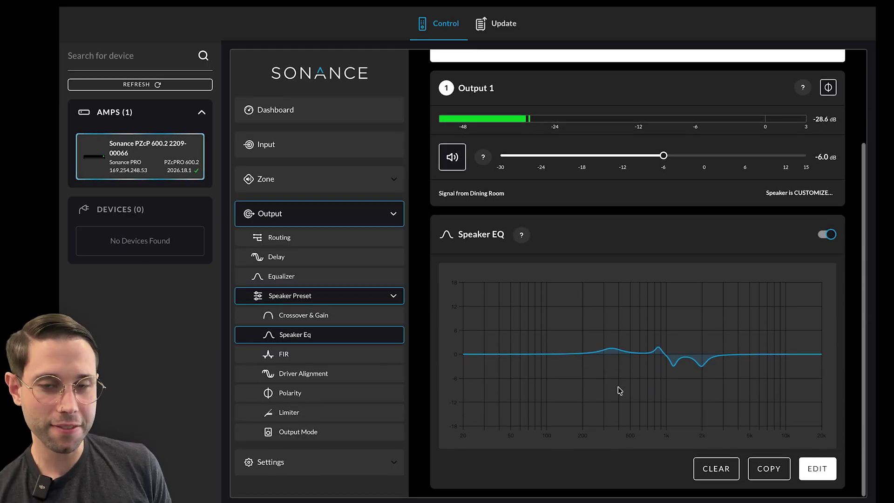
click(425, 342)
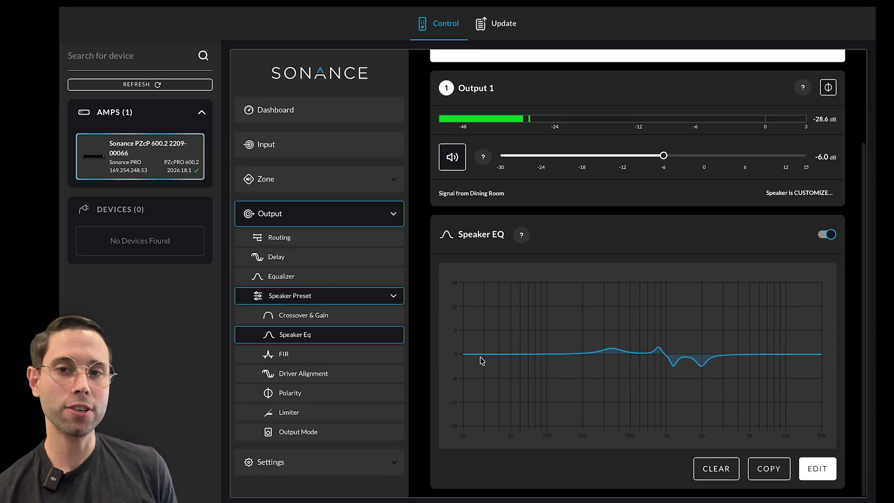
click(817, 470)
scroll(717, 420, down, 2)
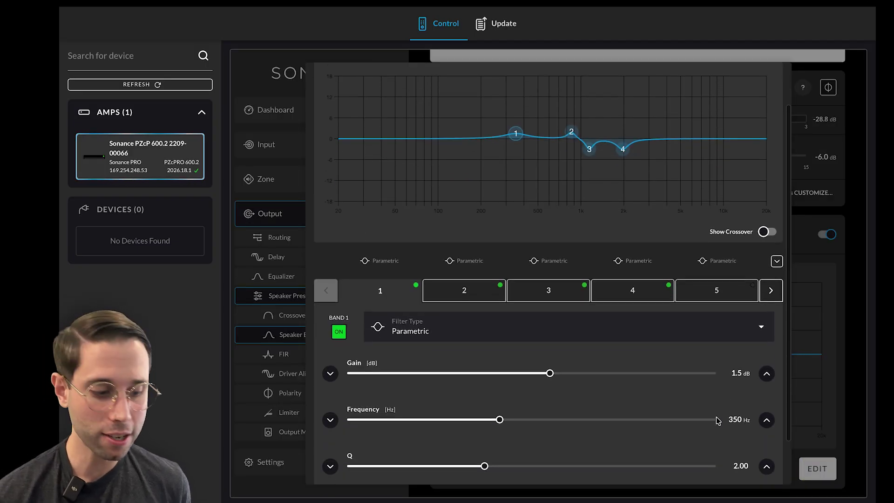
scroll(717, 421, up, 2)
scroll(717, 420, down, 4)
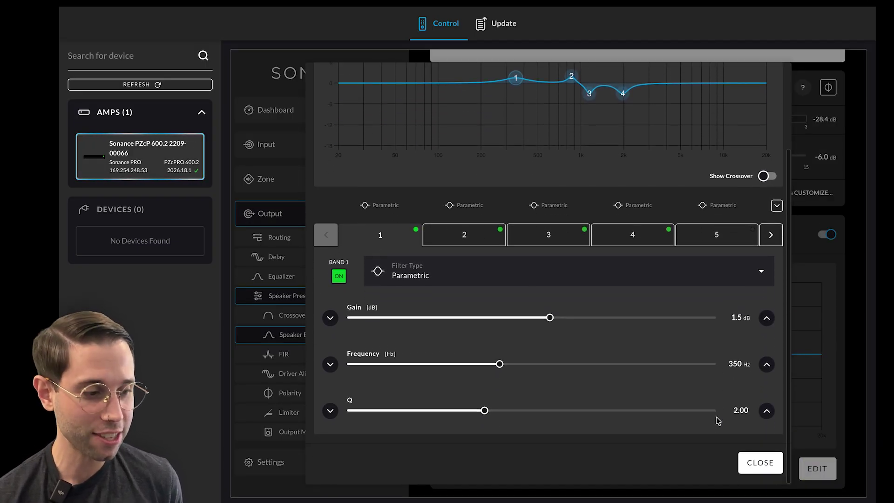
click(752, 463)
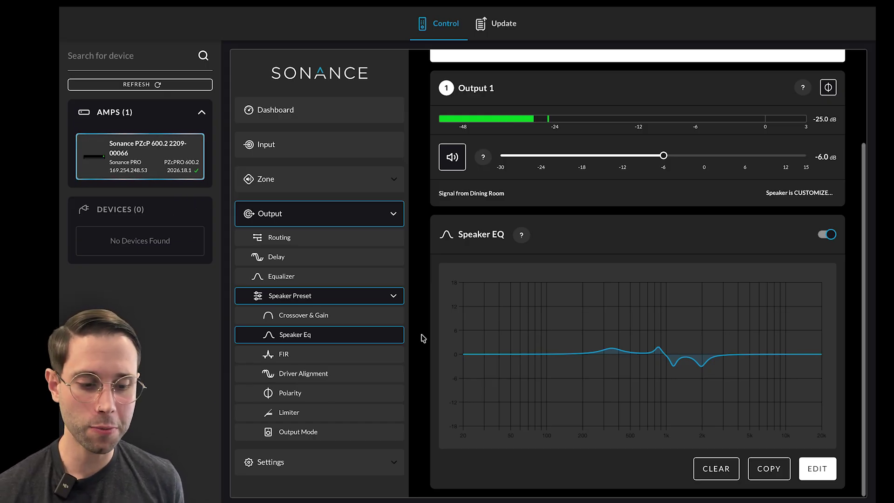
Review the FIR, driver alignment and polarity settings of Output 1's customized speaker preset
click(418, 350)
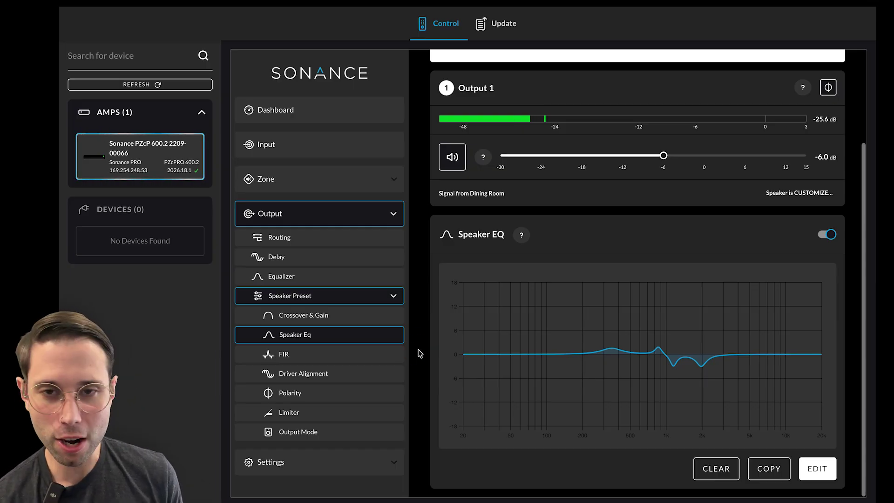
click(382, 354)
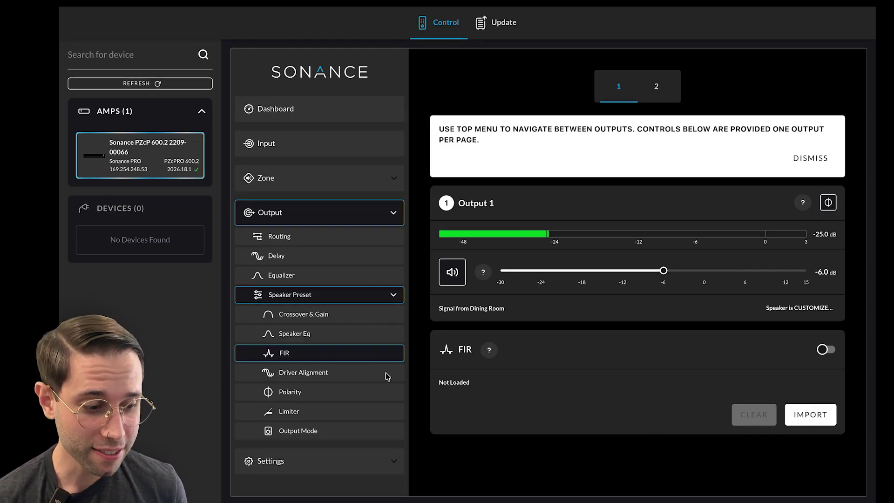
click(317, 374)
scroll(553, 415, down, 2)
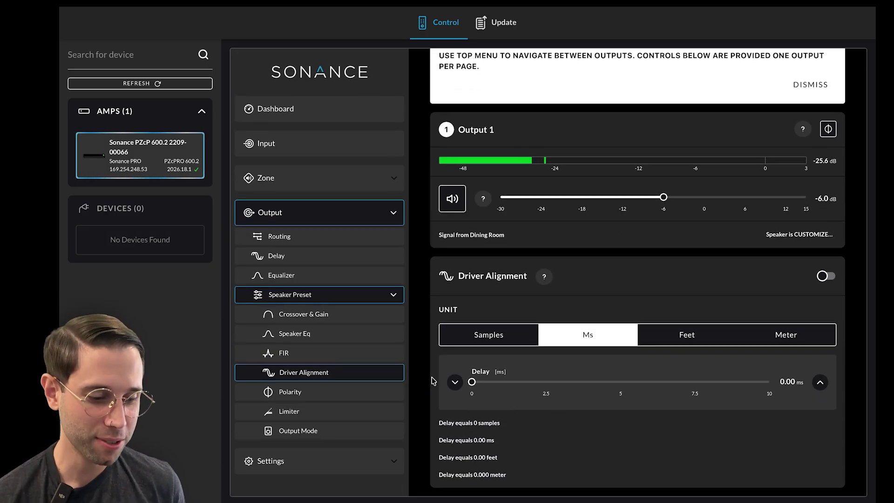
click(380, 391)
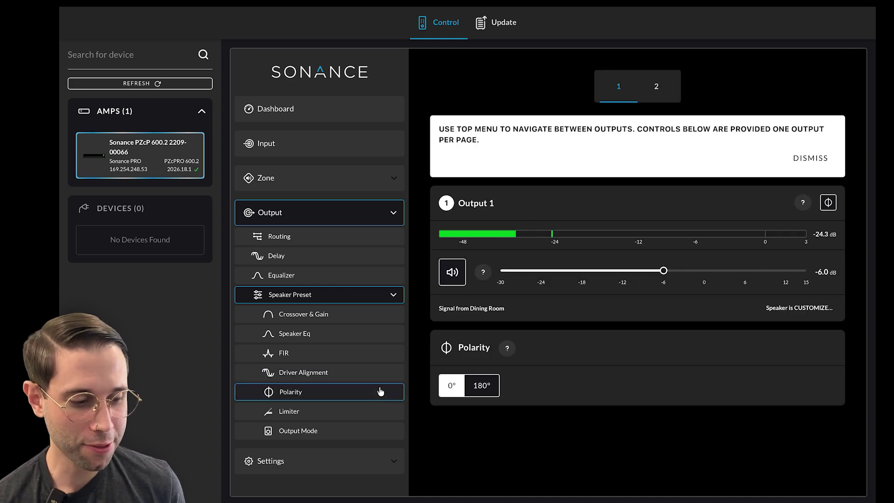
Review Output 1's clip, peak and RMS limiter settings, as well as its output mode and highpass filter options
click(372, 410)
scroll(523, 380, down, 1)
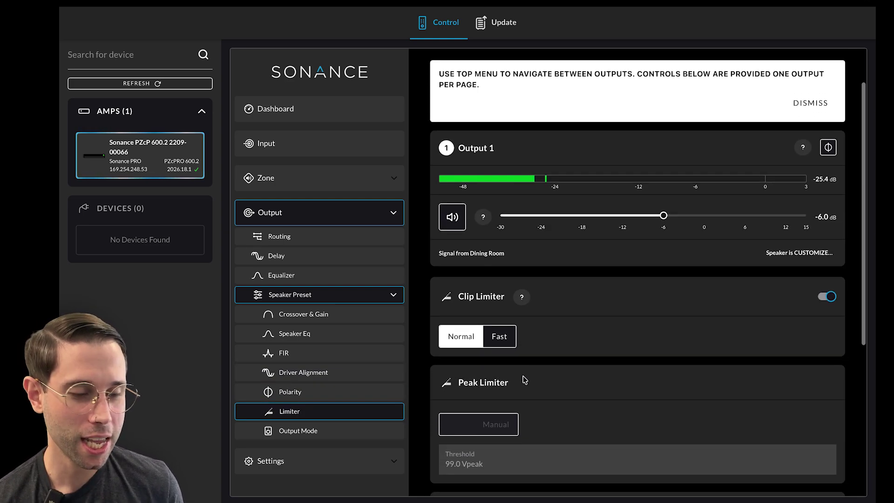
scroll(524, 380, down, 3)
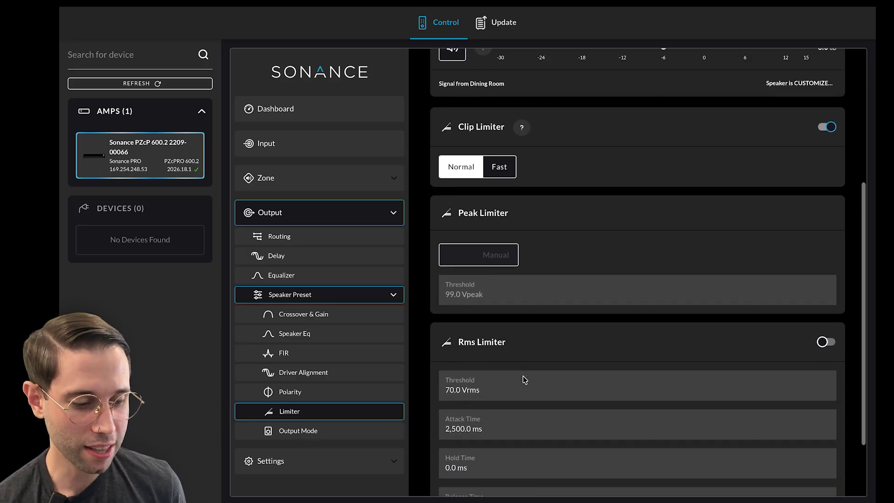
scroll(524, 379, down, 2)
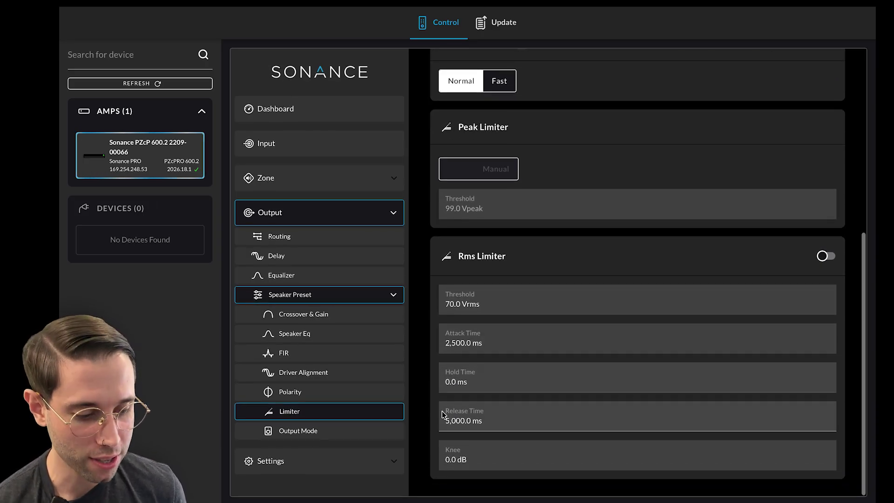
click(384, 436)
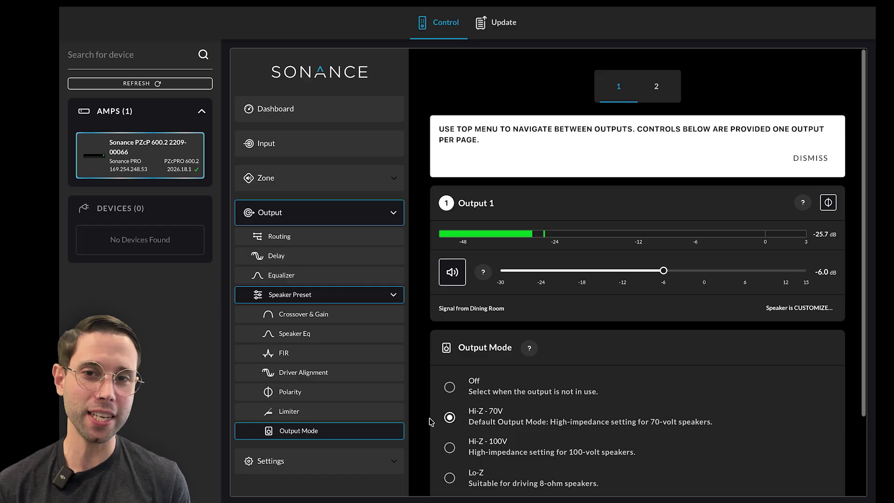
scroll(429, 422, down, 2)
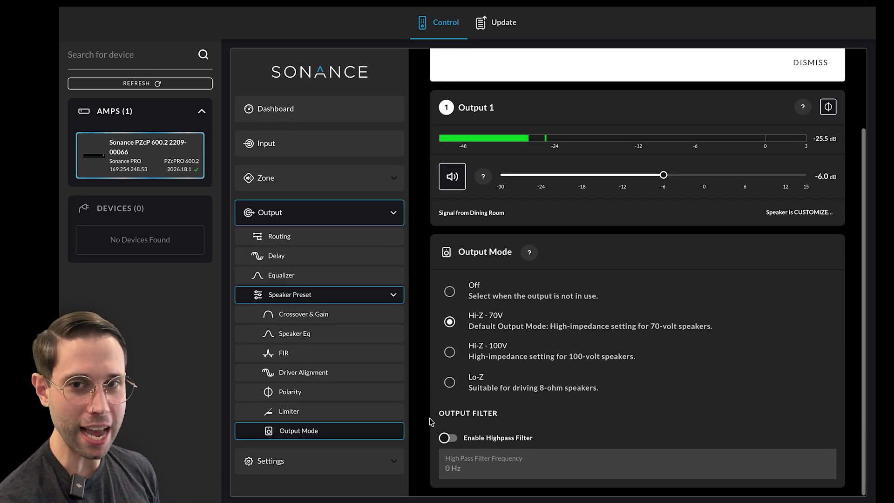